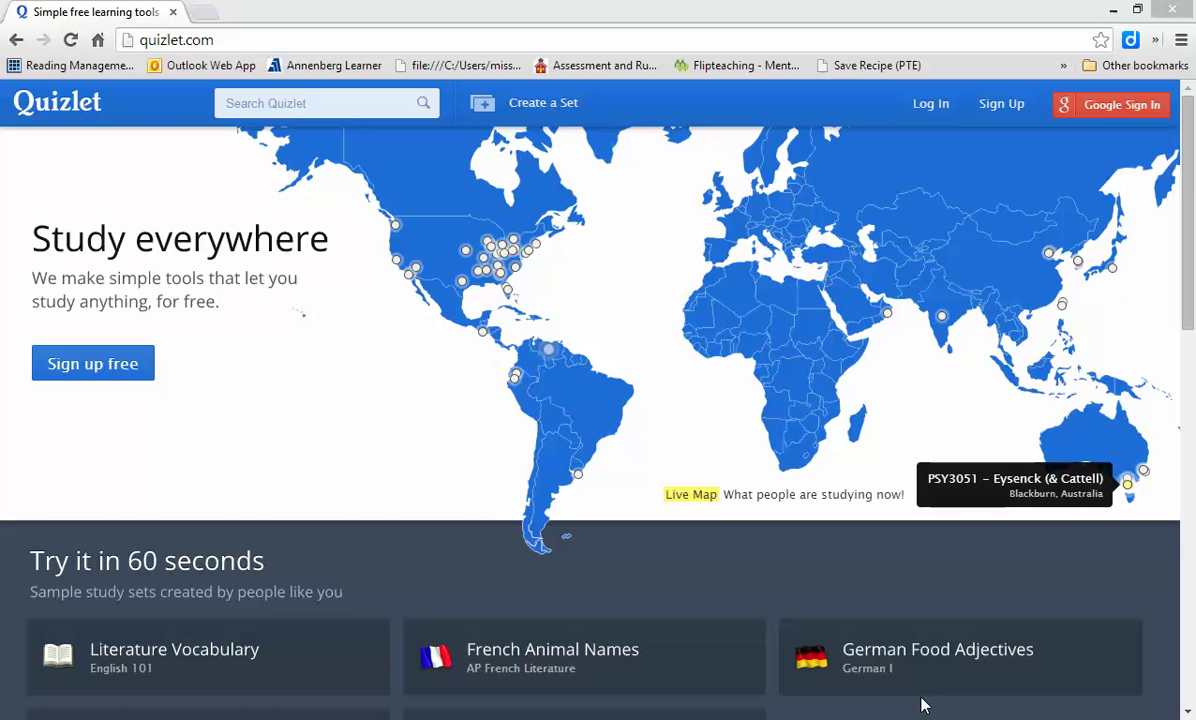
- Select the current quizlet.com address, then dismiss the suggestions and return to the page
{"action": "left_click_drag", "start_coordinate": [214, 40], "coordinate": [143, 45]}
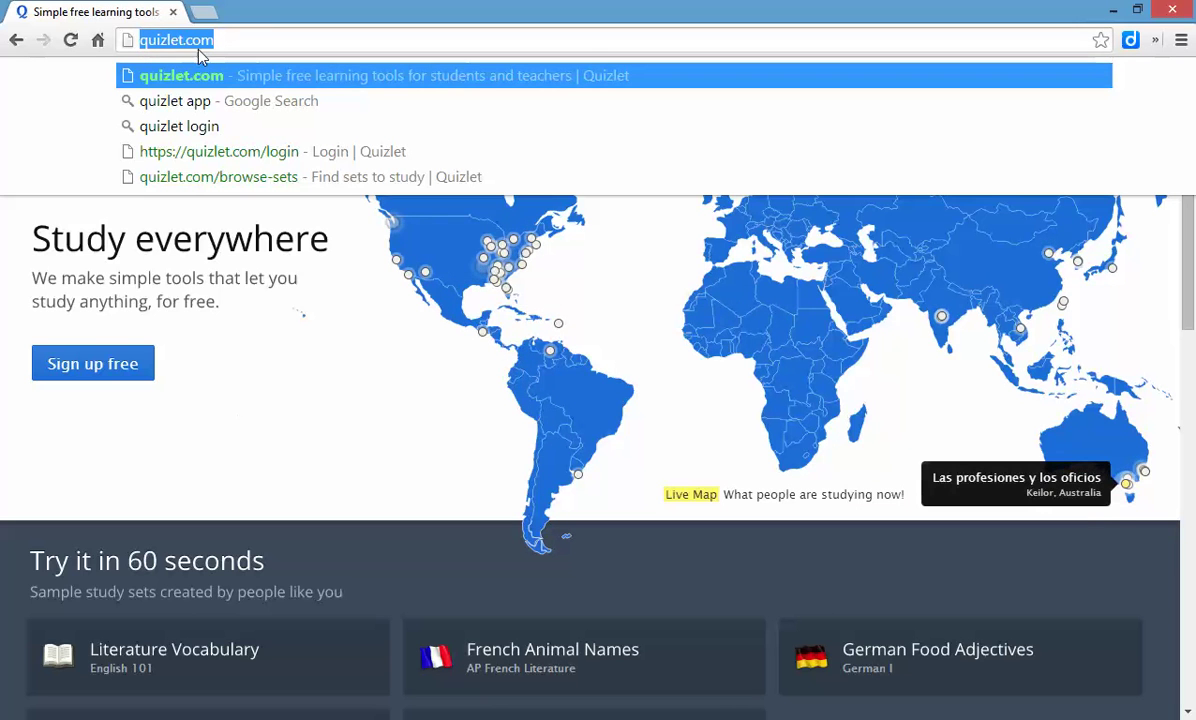
{"action": "left_click", "coordinate": [357, 432]}
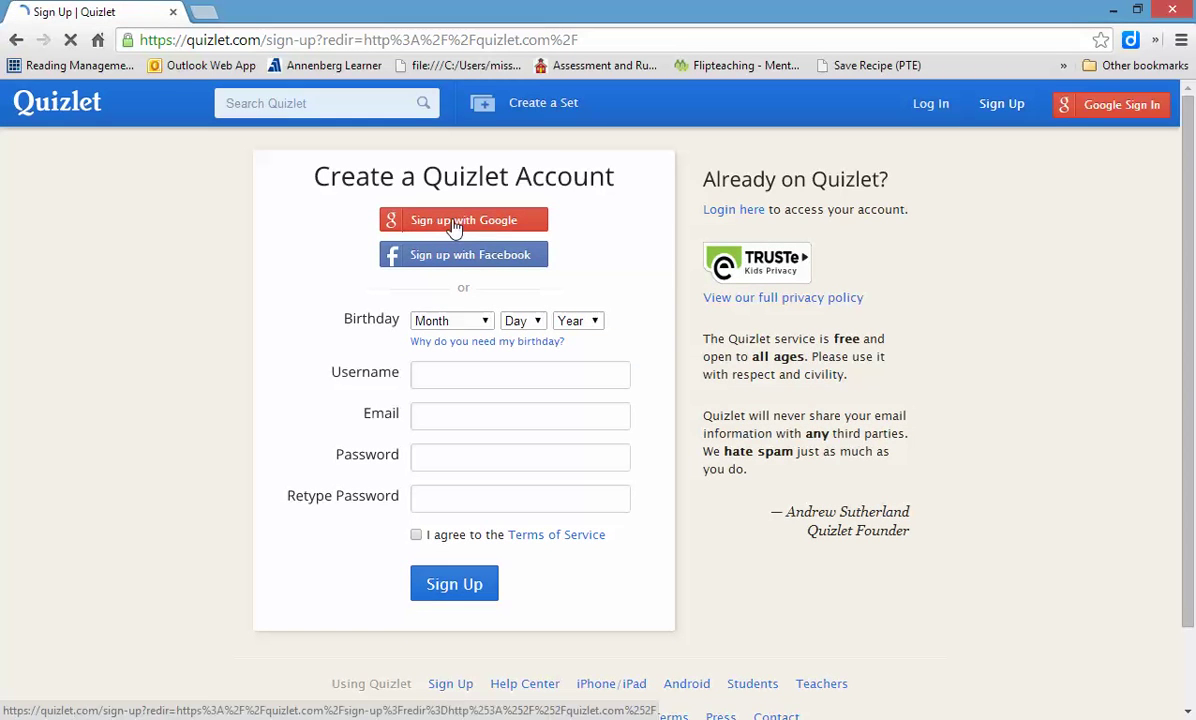
- Choose Sign up with Google, pick Add account, and focus the Email field
{"action": "left_click", "coordinate": [455, 225]}
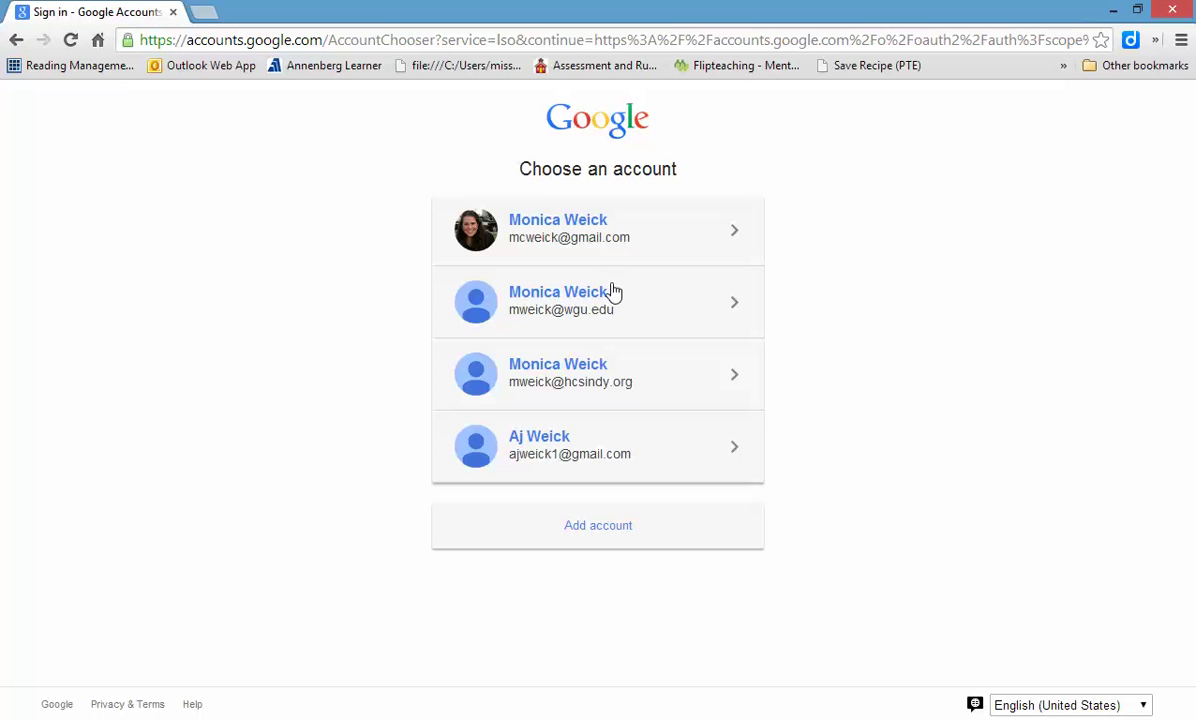
{"action": "left_click", "coordinate": [615, 527]}
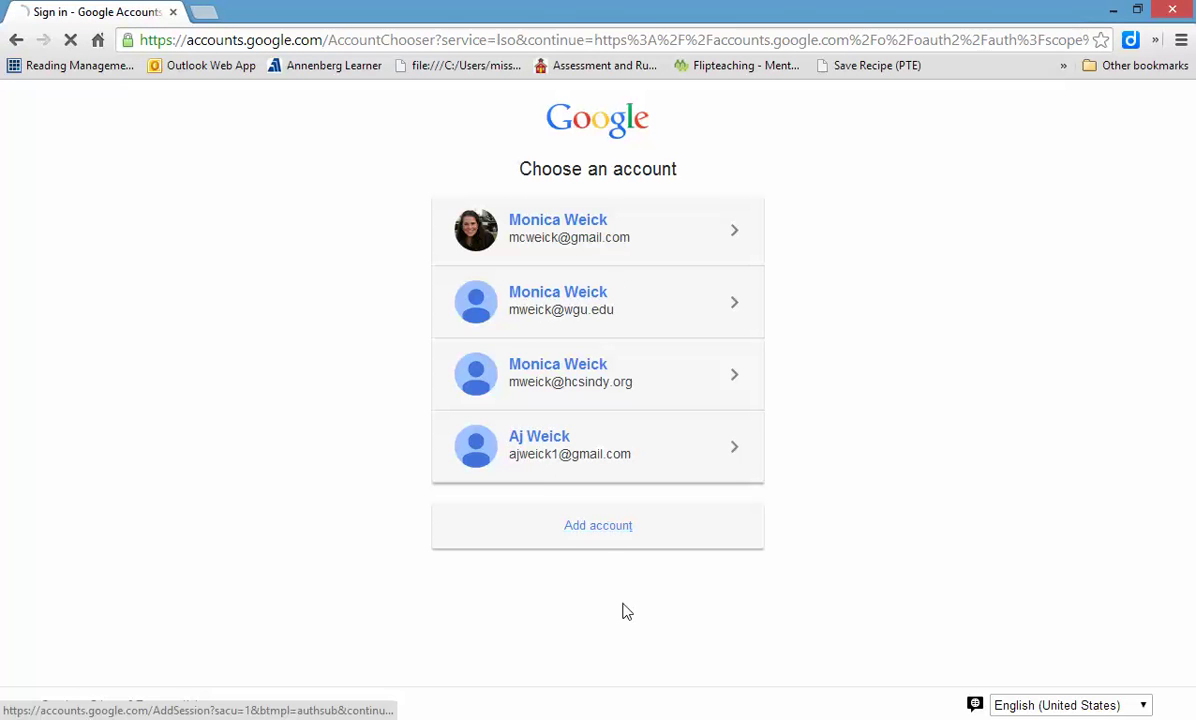
{"action": "left_click", "coordinate": [555, 379]}
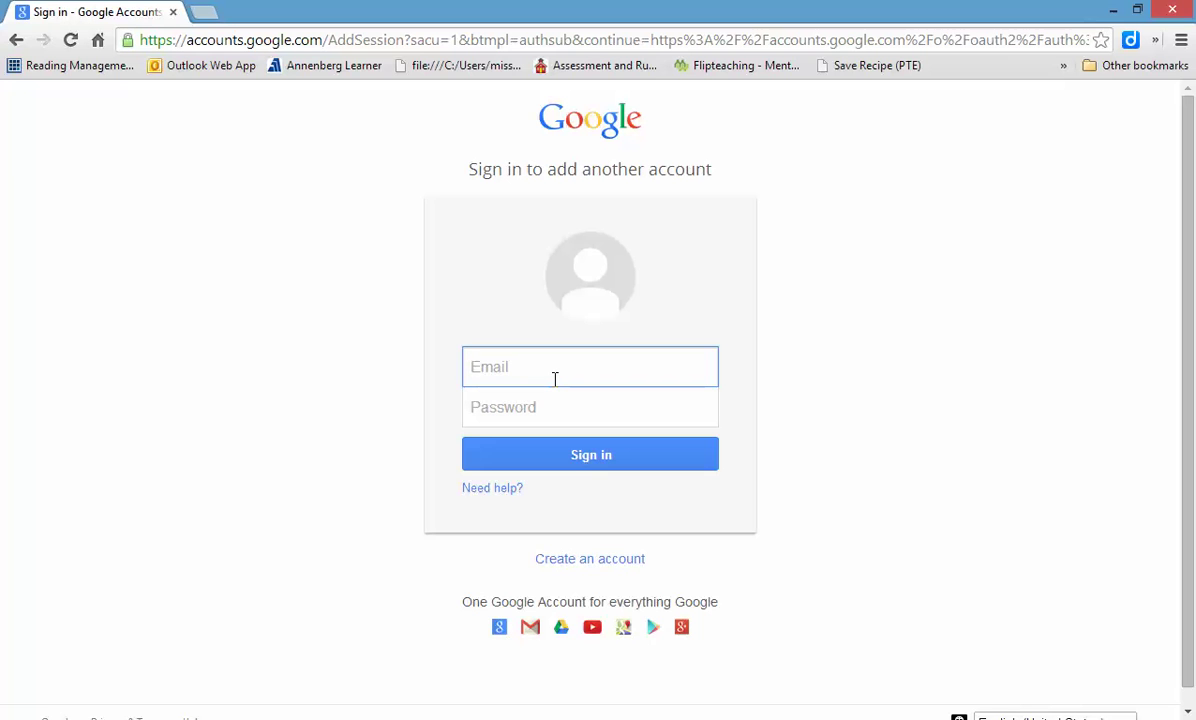
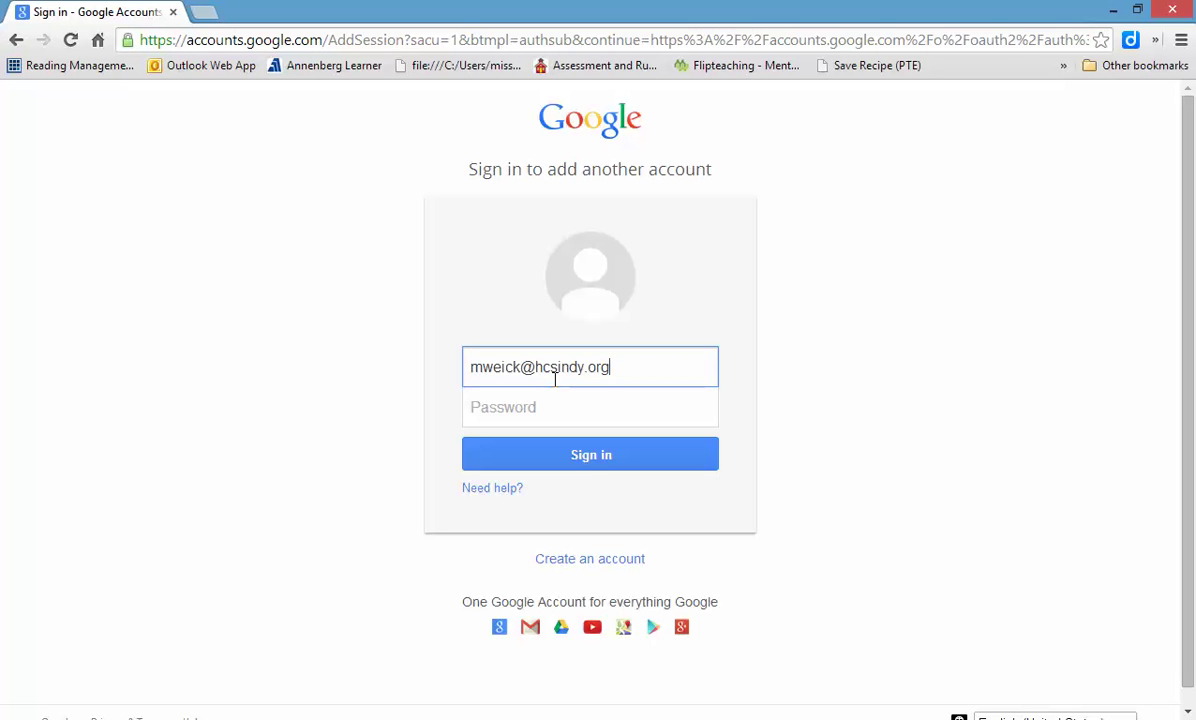
- Enter the account e-mail and password, replacing the e-mail with the Gmail address
{"action": "left_click", "coordinate": [531, 411]}
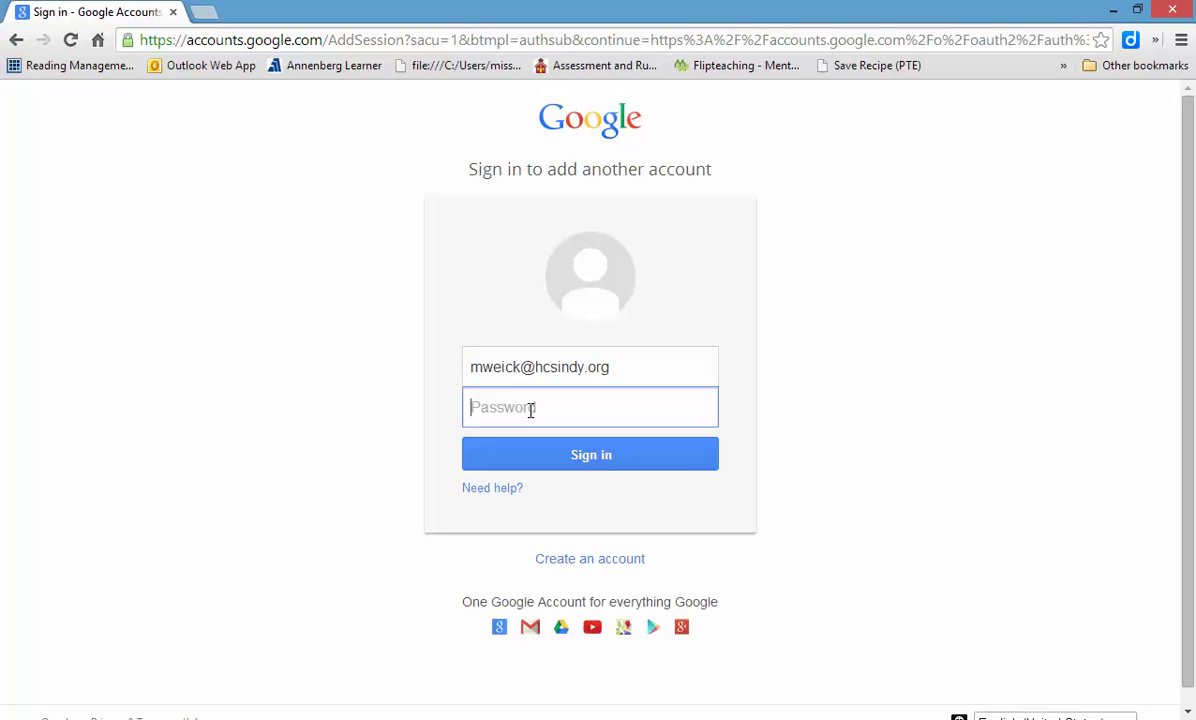
{"action": "type", "text": "••"}
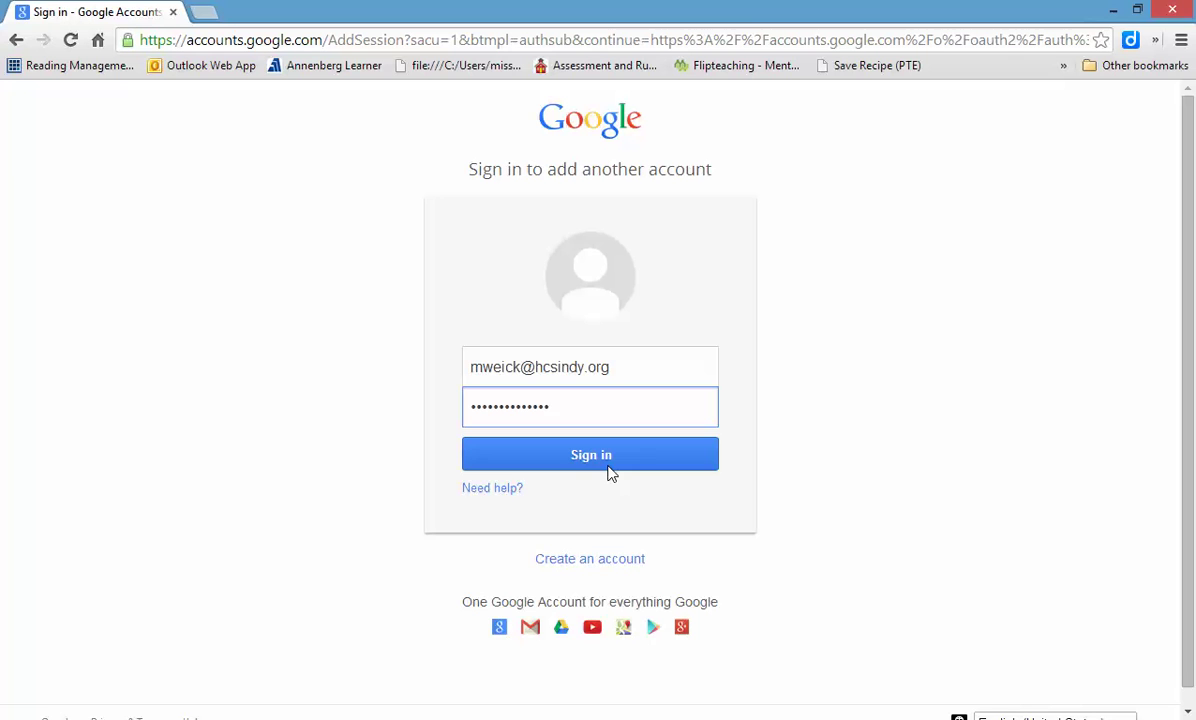
{"action": "left_click_drag", "start_coordinate": [654, 368], "coordinate": [374, 371]}
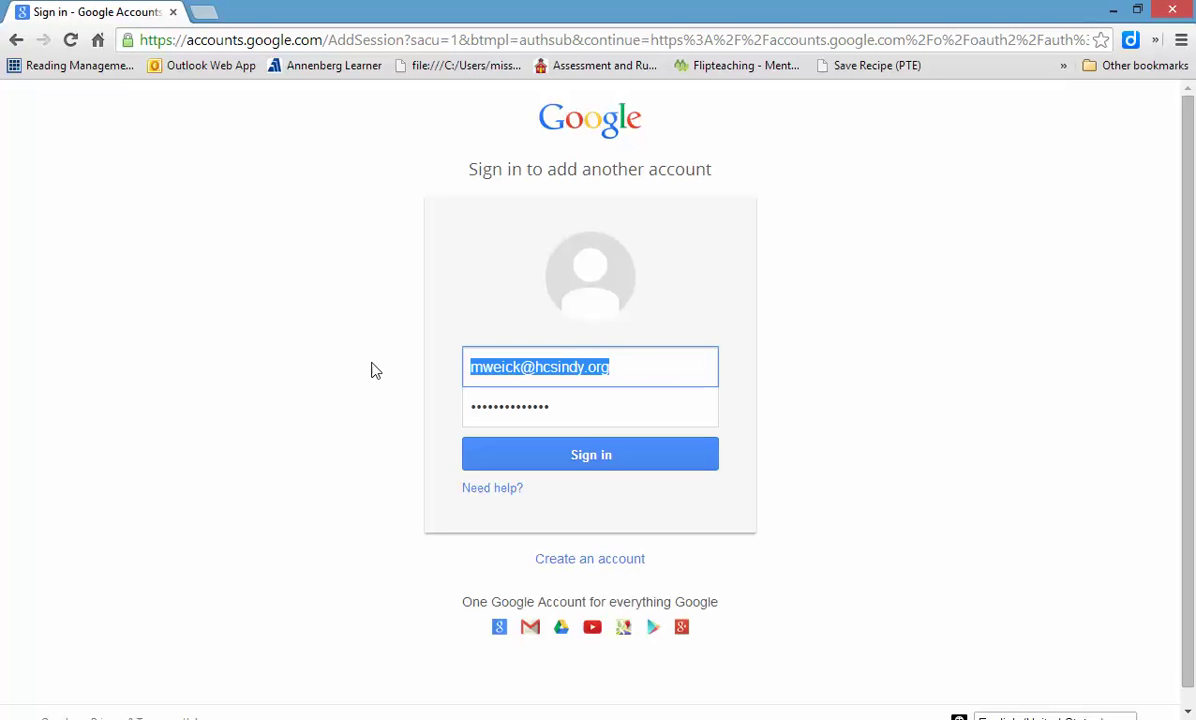
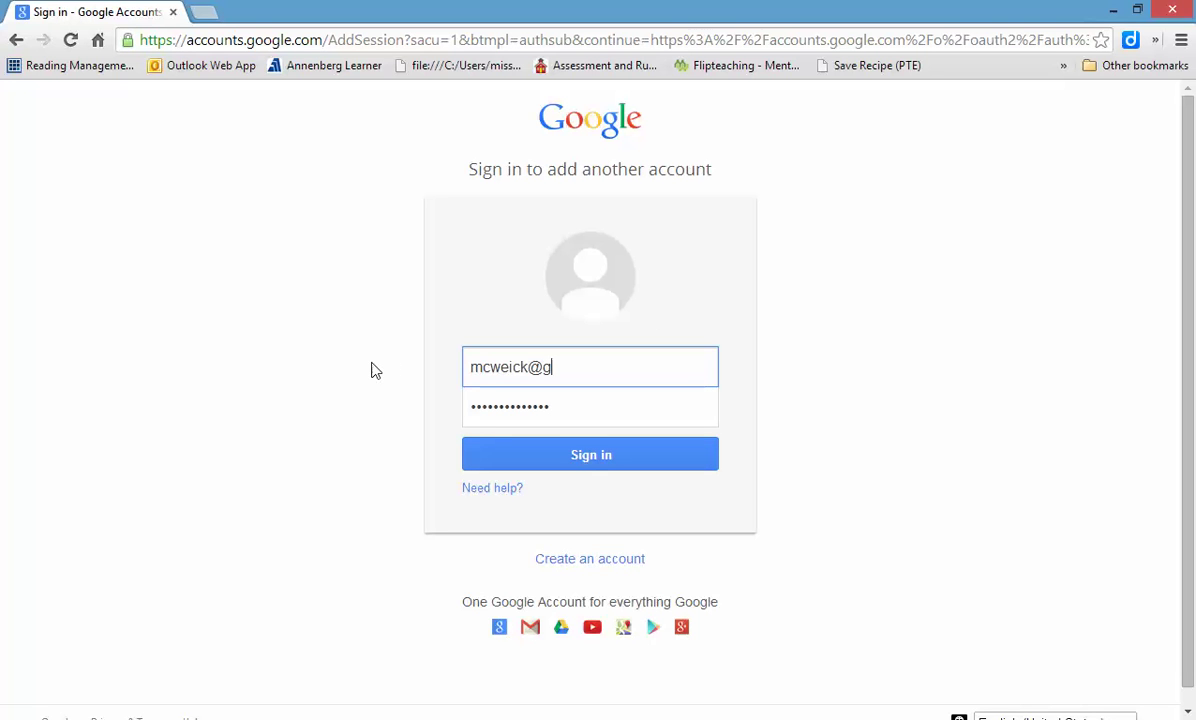
{"action": "left_click", "coordinate": [590, 410]}
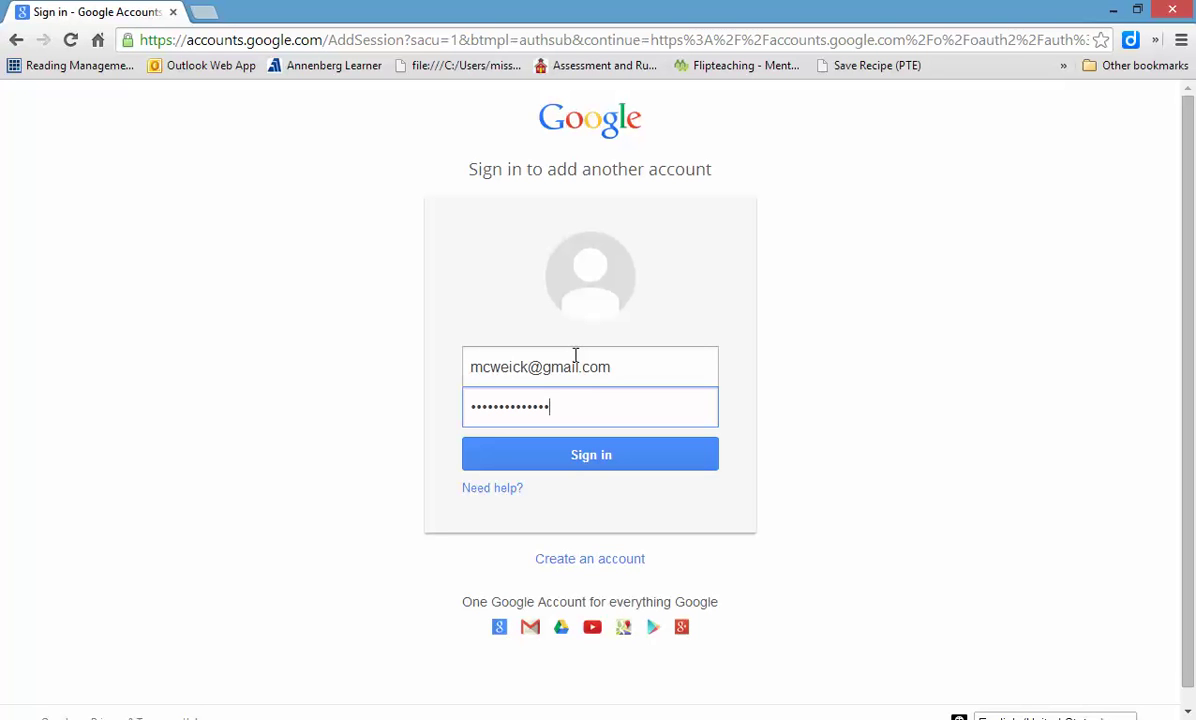
- Submit the Google sign-in, allow Quizlet e-mail and profile access, and open the account menu
{"action": "left_click", "coordinate": [598, 464]}
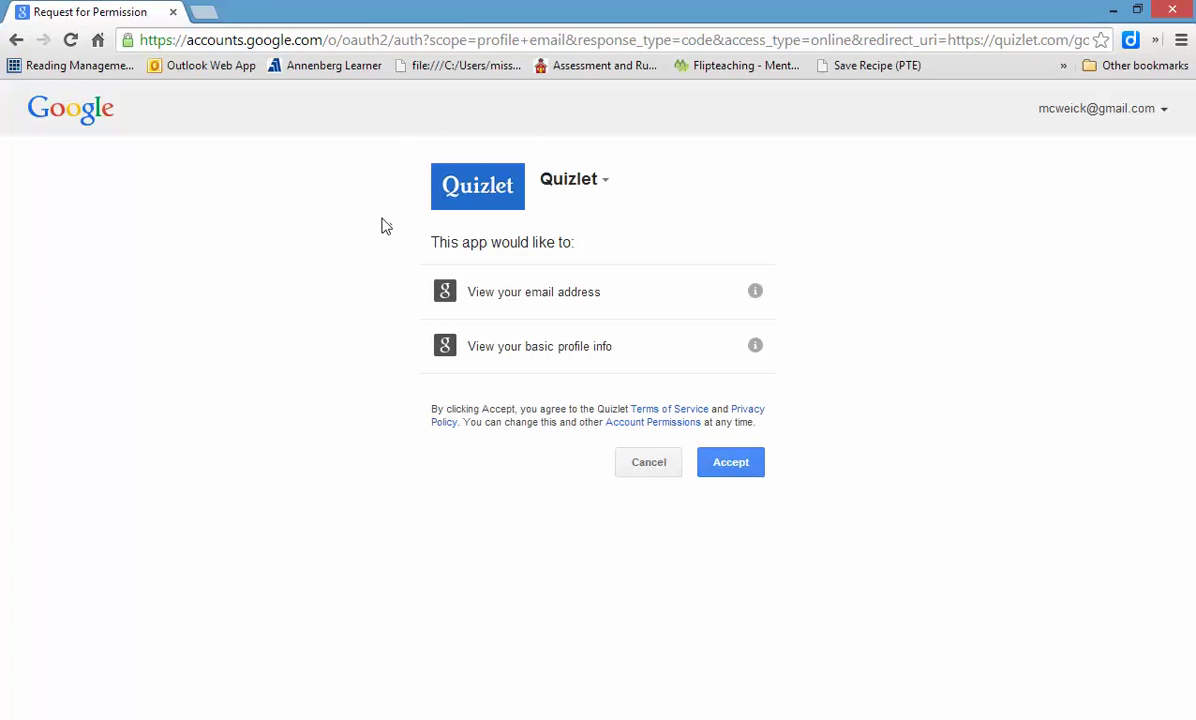
{"action": "left_click", "coordinate": [733, 476]}
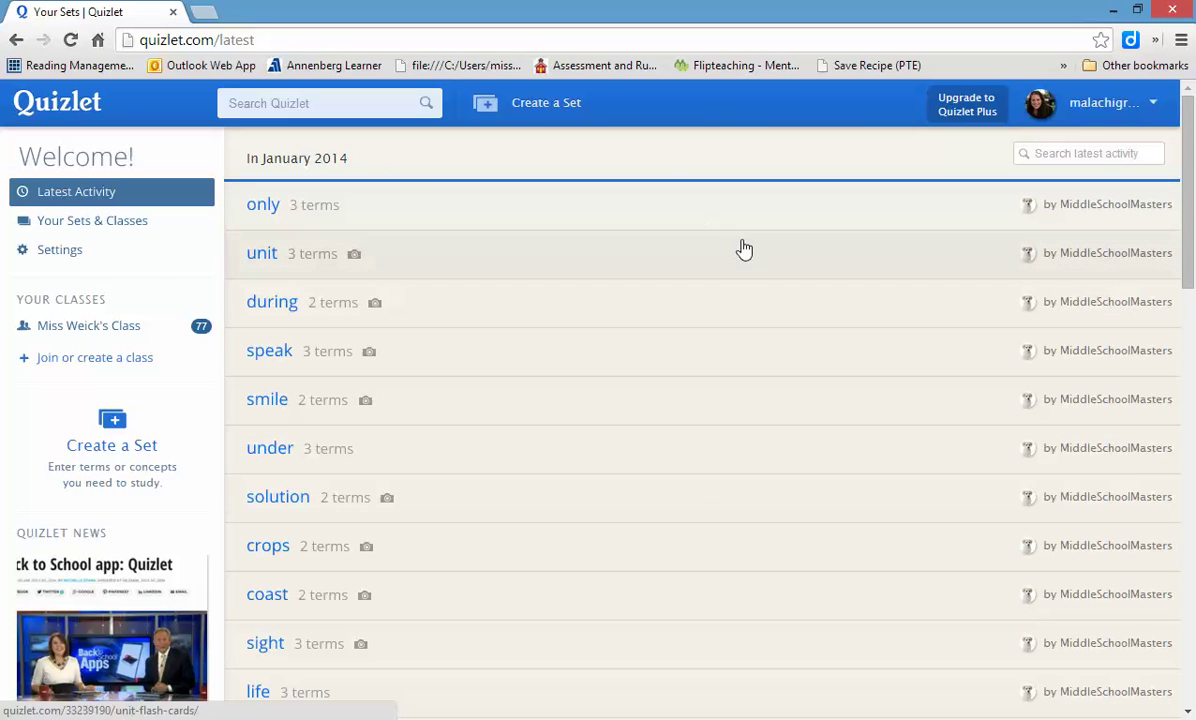
{"action": "left_click", "coordinate": [1115, 116]}
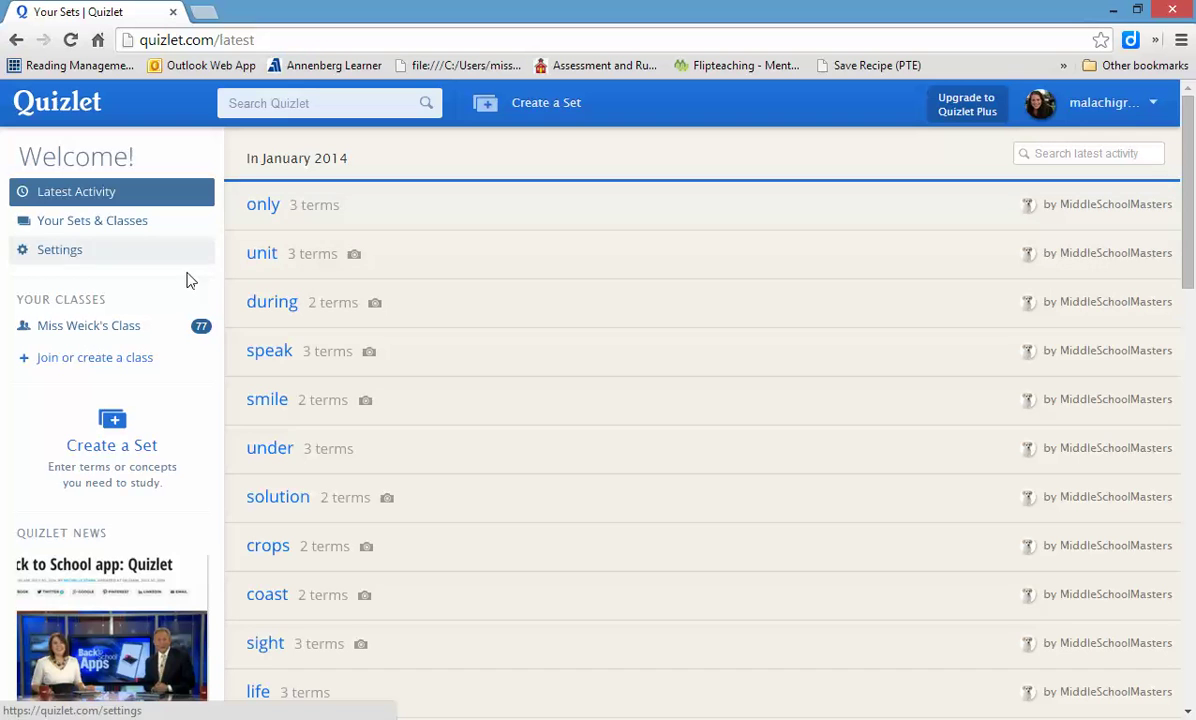
- Search 'HCS 6th Grade' and request to join HCS 6th Grade English
{"action": "left_click", "coordinate": [98, 359]}
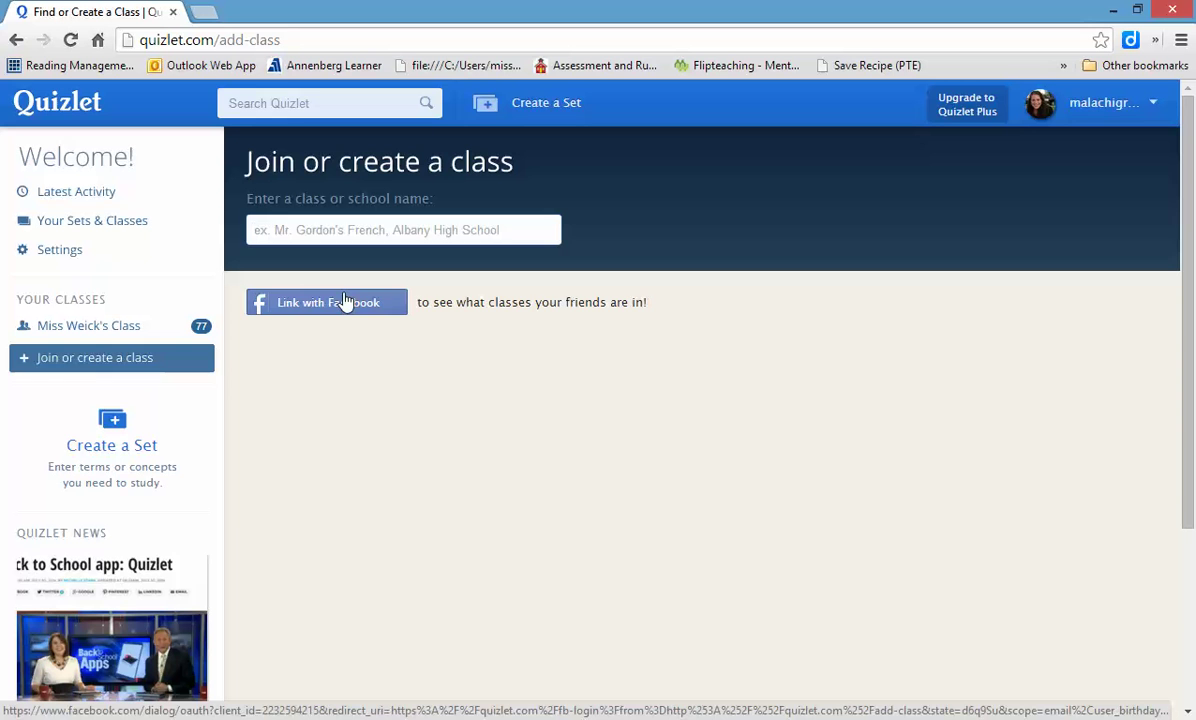
{"action": "type", "text": "HCS"}
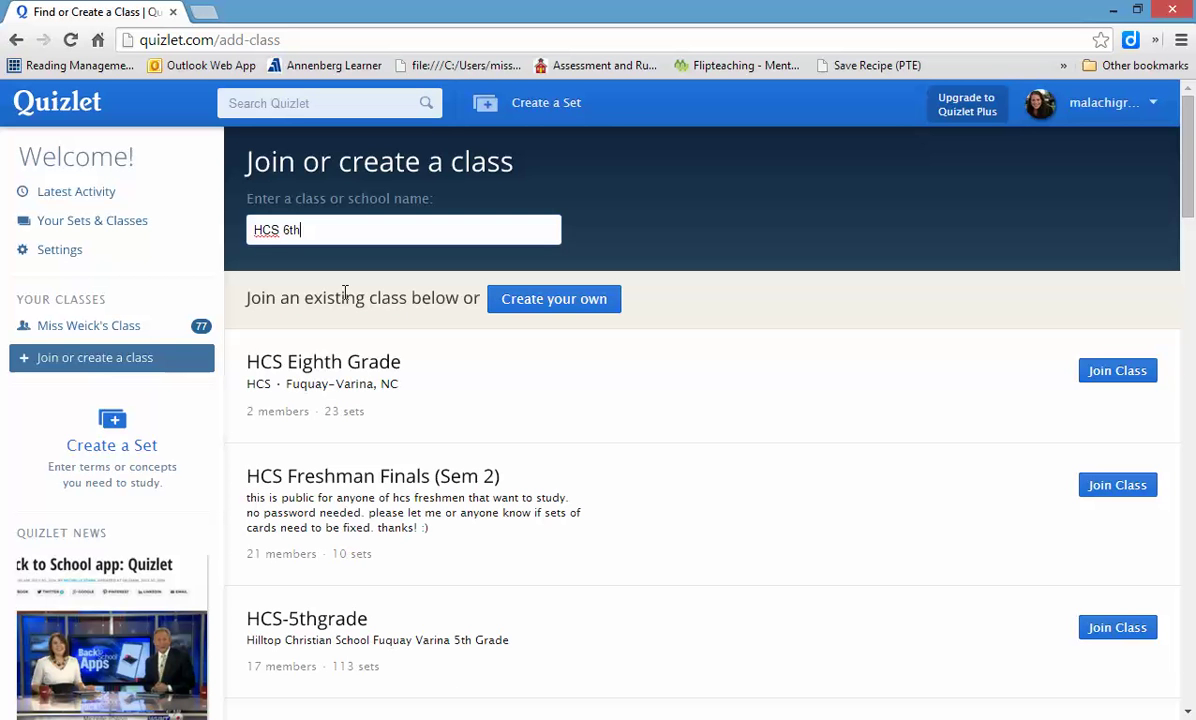
{"action": "type", "text": "6th Grade English"}
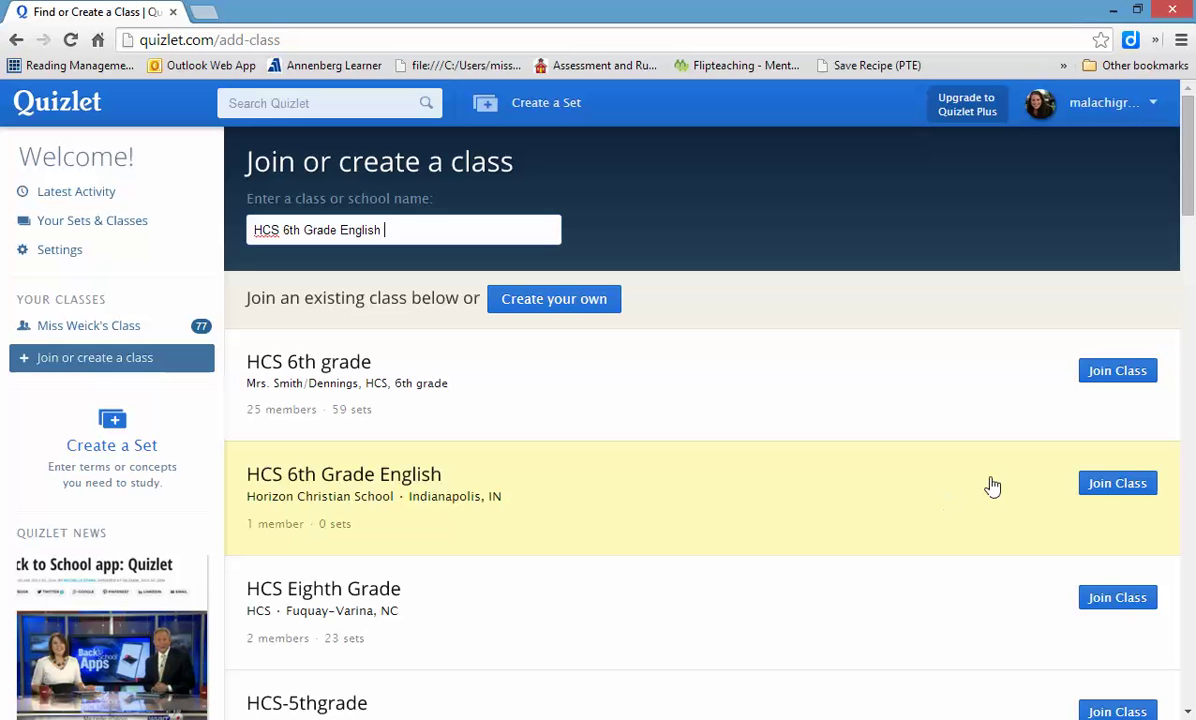
{"action": "left_click", "coordinate": [1127, 492]}
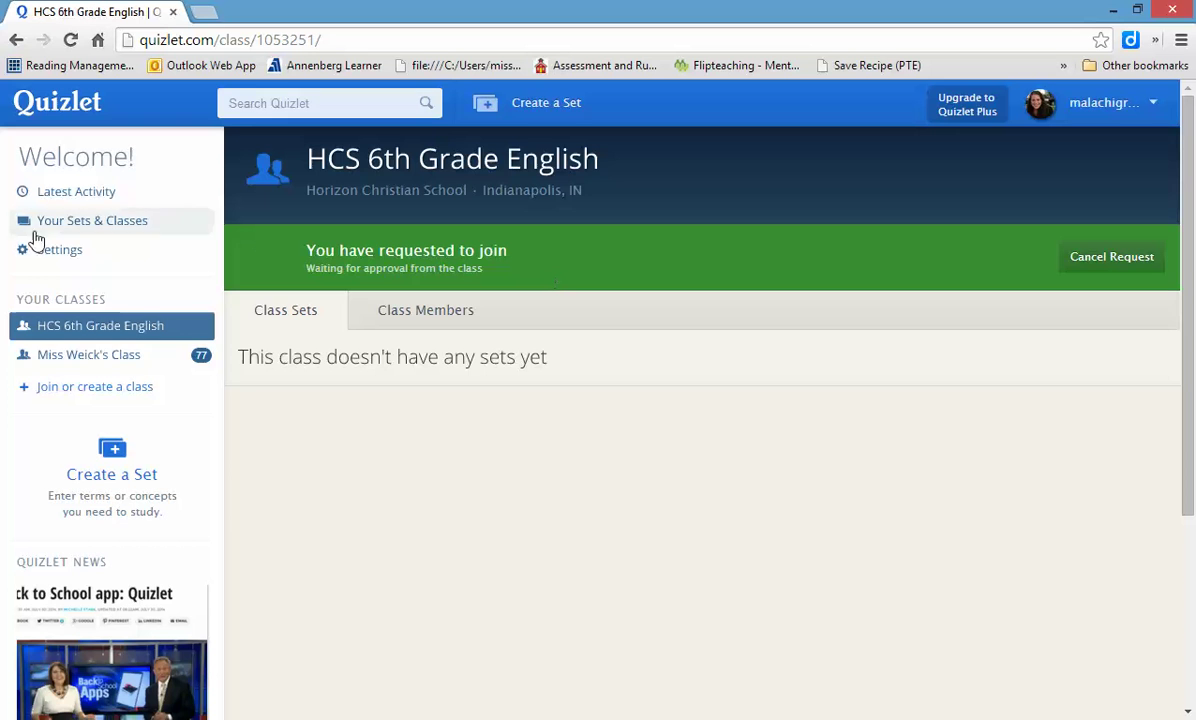
{"action": "left_click", "coordinate": [112, 389]}
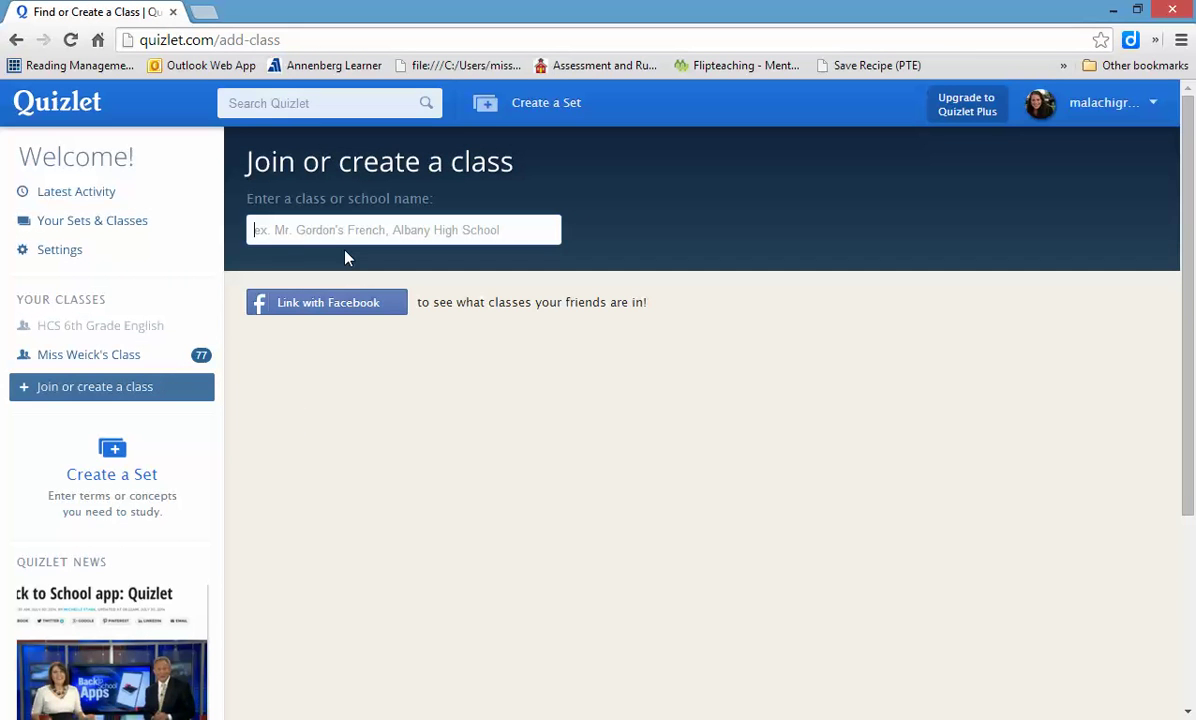
- Search 'HCS 7th Grade English' and request to join that class
{"action": "type", "text": "HCS"}
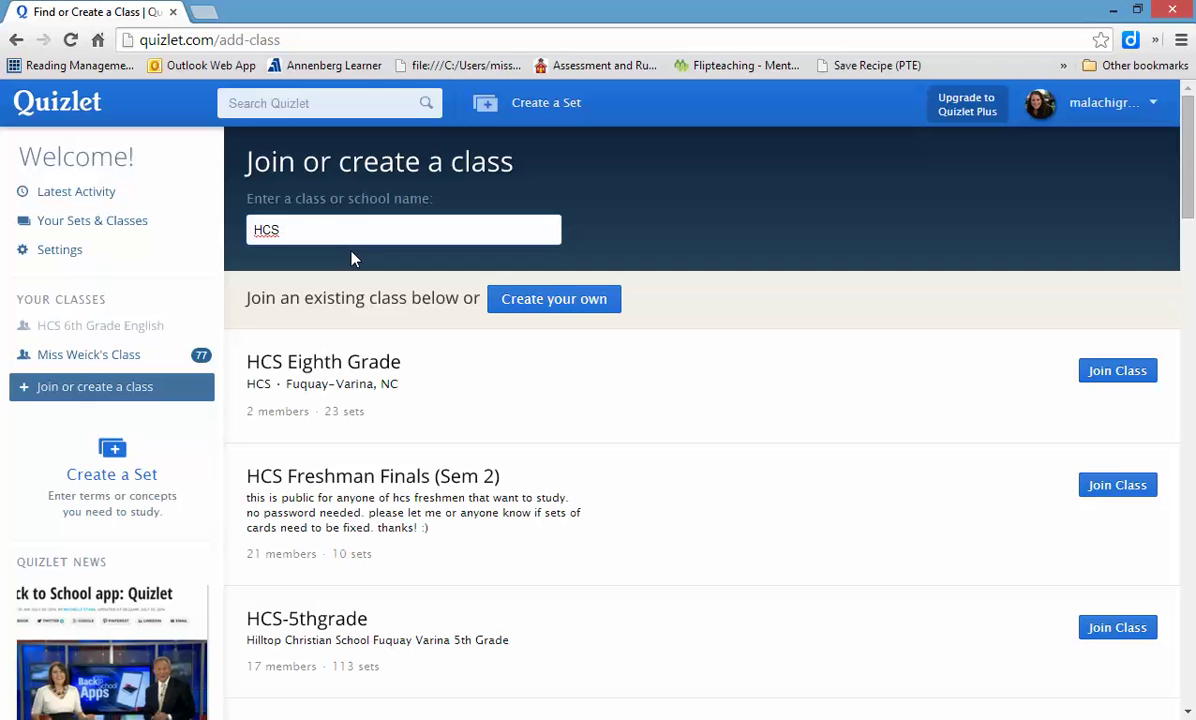
{"action": "type", "text": " 7th Grade Eng"}
{"action": "key", "text": "BackSpace"}
{"action": "type", "text": "nglish"}
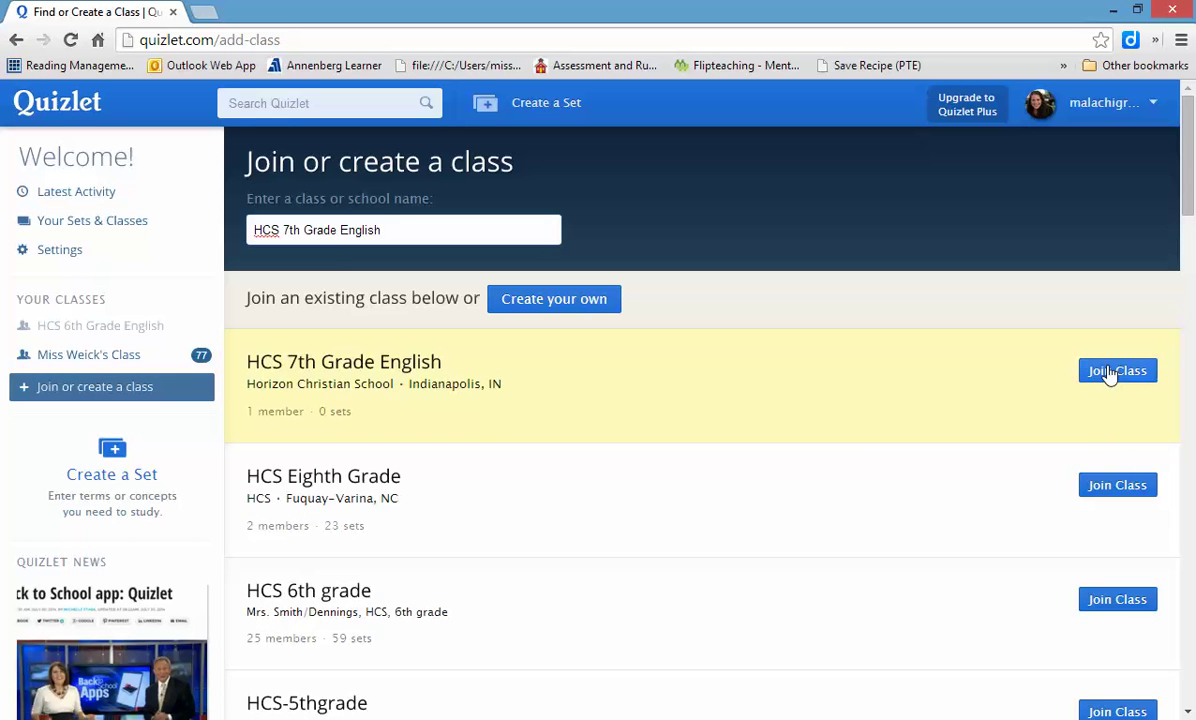
{"action": "left_click", "coordinate": [1110, 373]}
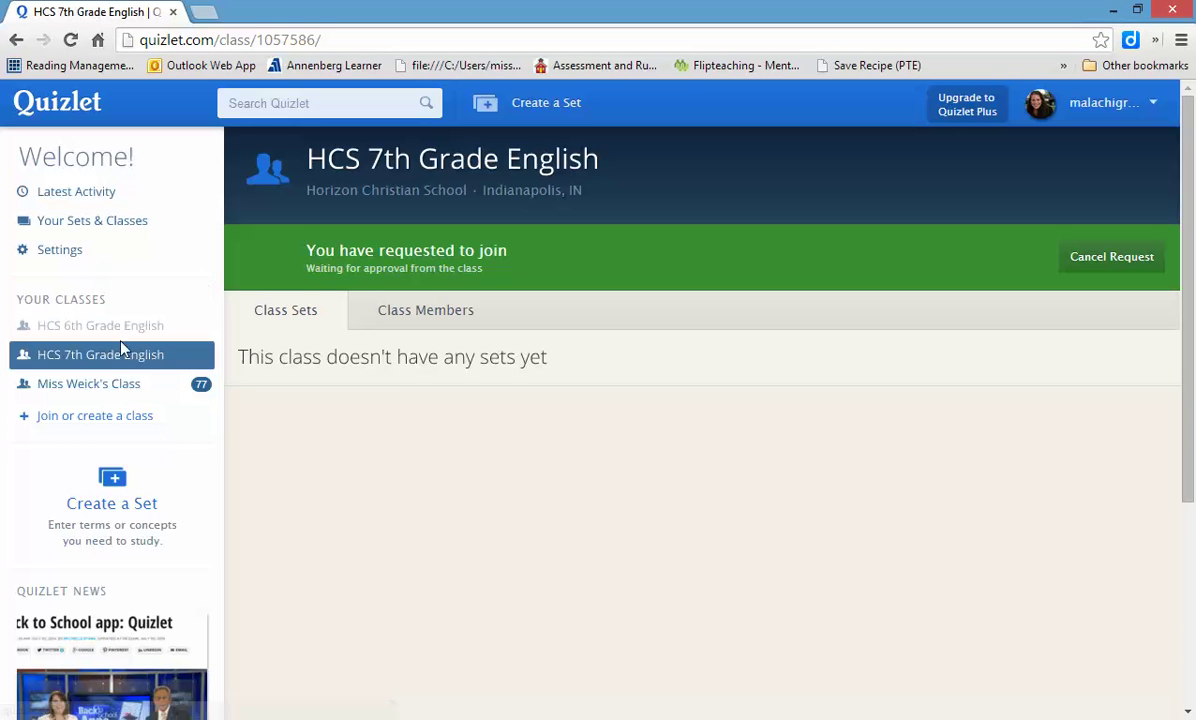
{"action": "left_click", "coordinate": [112, 419]}
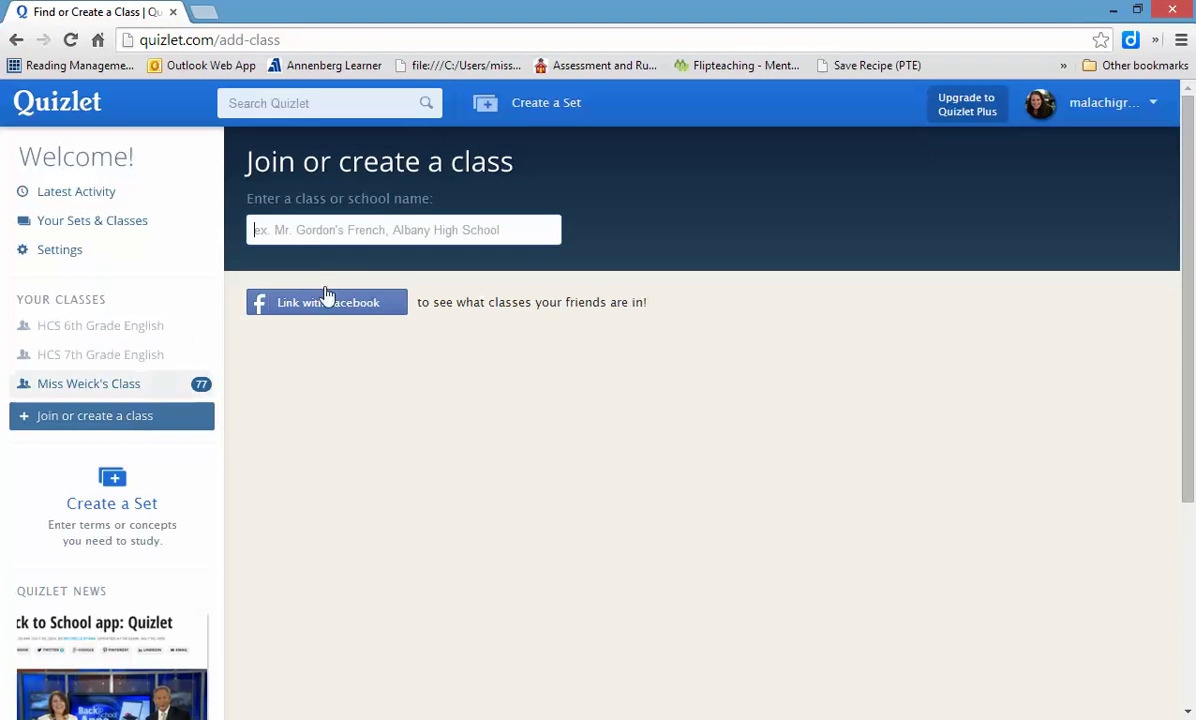
- Search 'HCS 8th Grade English', request to join it, and refresh the page
{"action": "left_click", "coordinate": [290, 231]}
{"action": "type", "text": "HCS"}
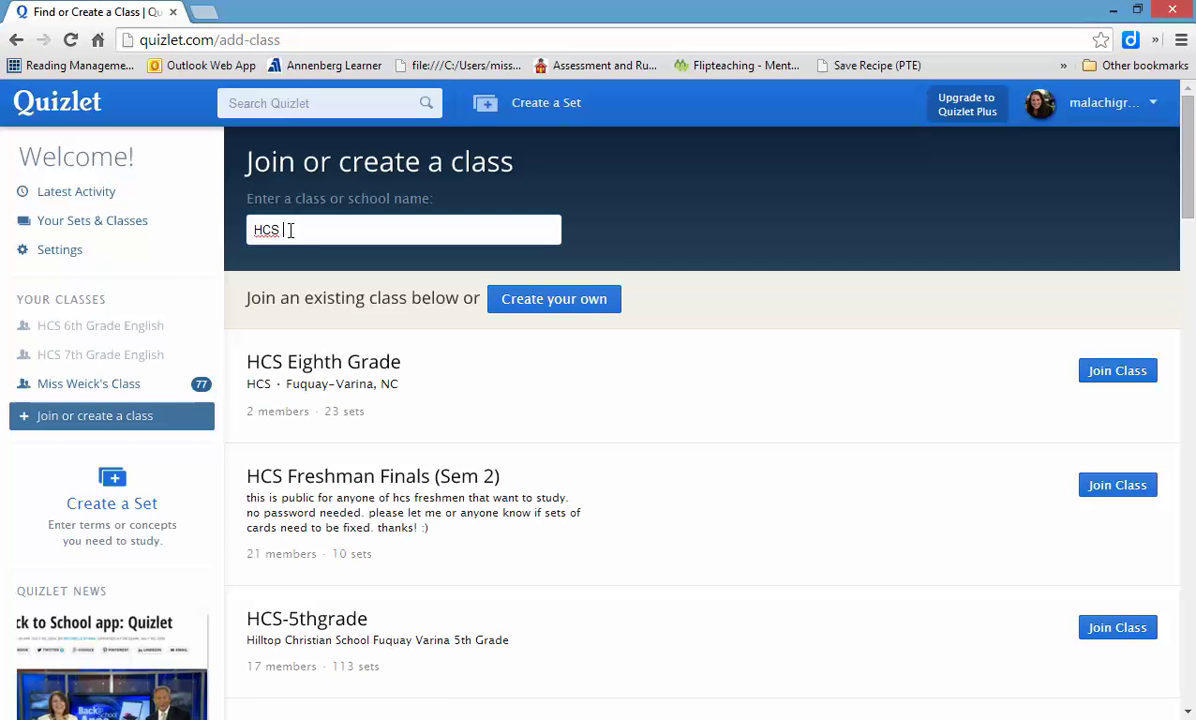
{"action": "type", "text": " 8th Grade"}
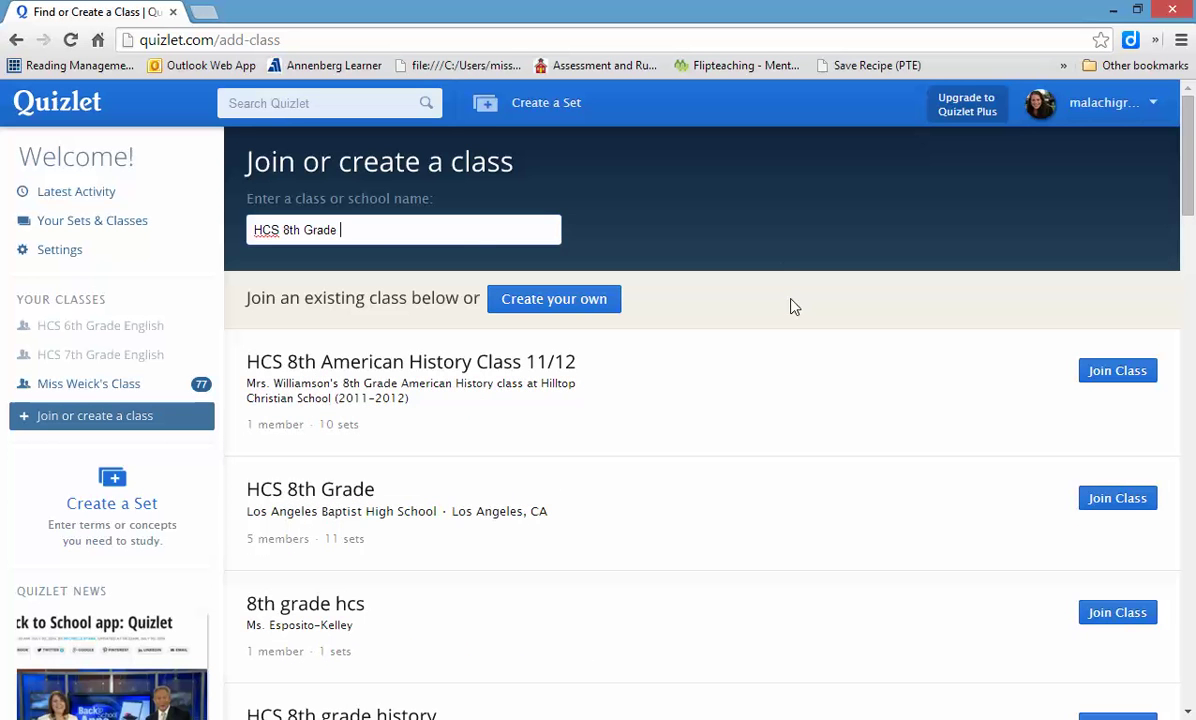
{"action": "type", "text": " English"}
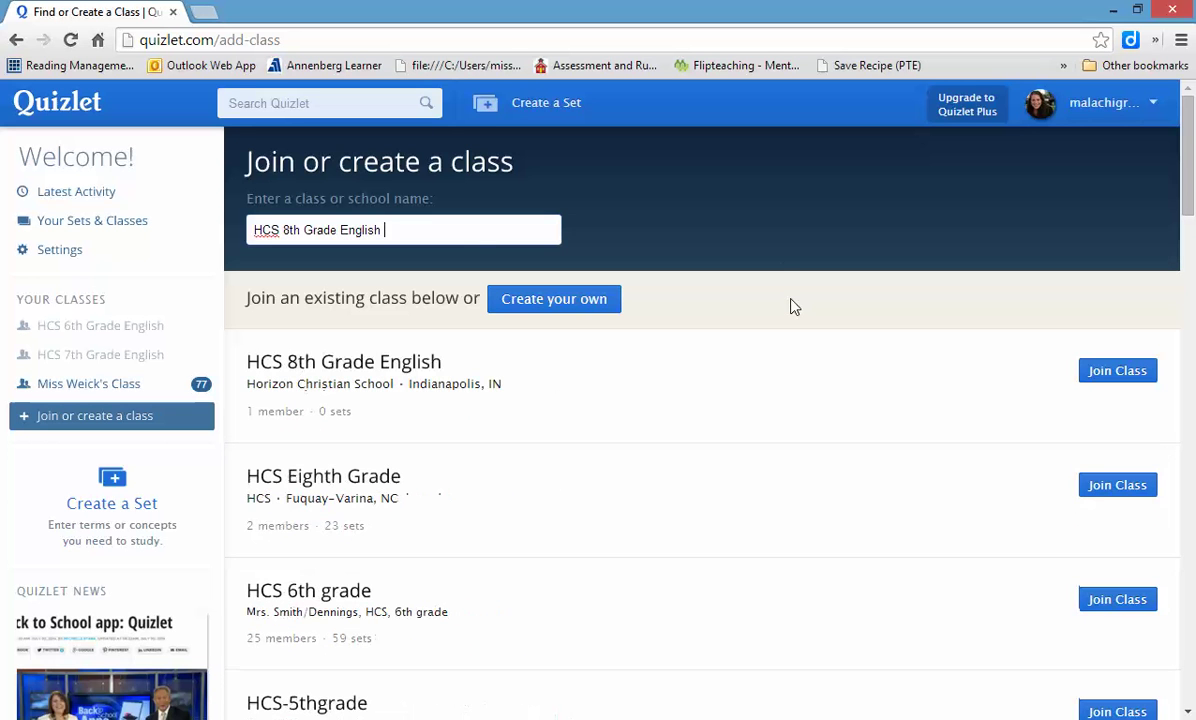
{"action": "left_click", "coordinate": [1110, 378]}
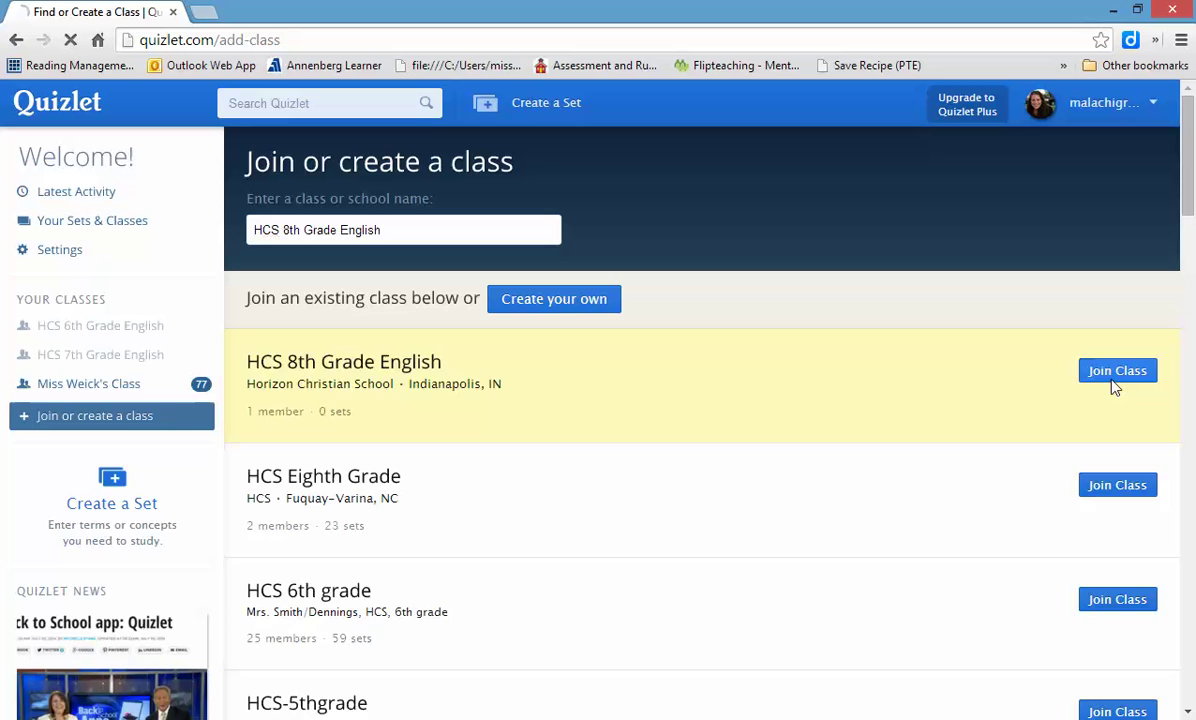
{"action": "key", "text": "F5"}
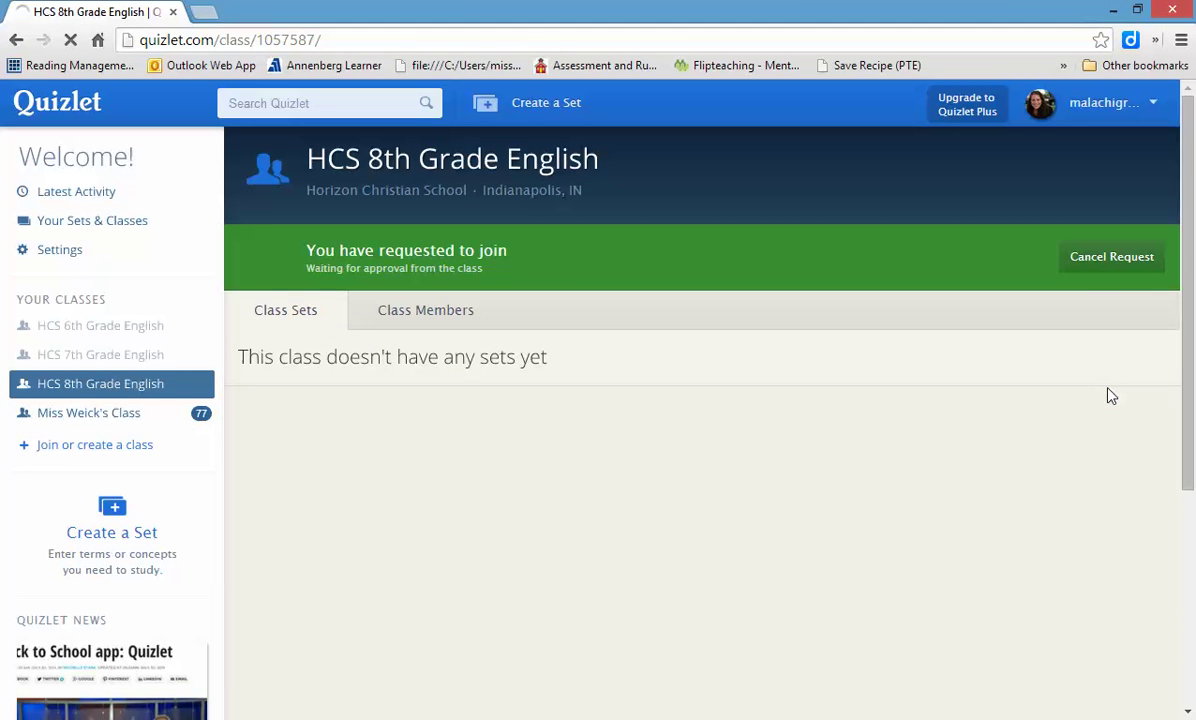